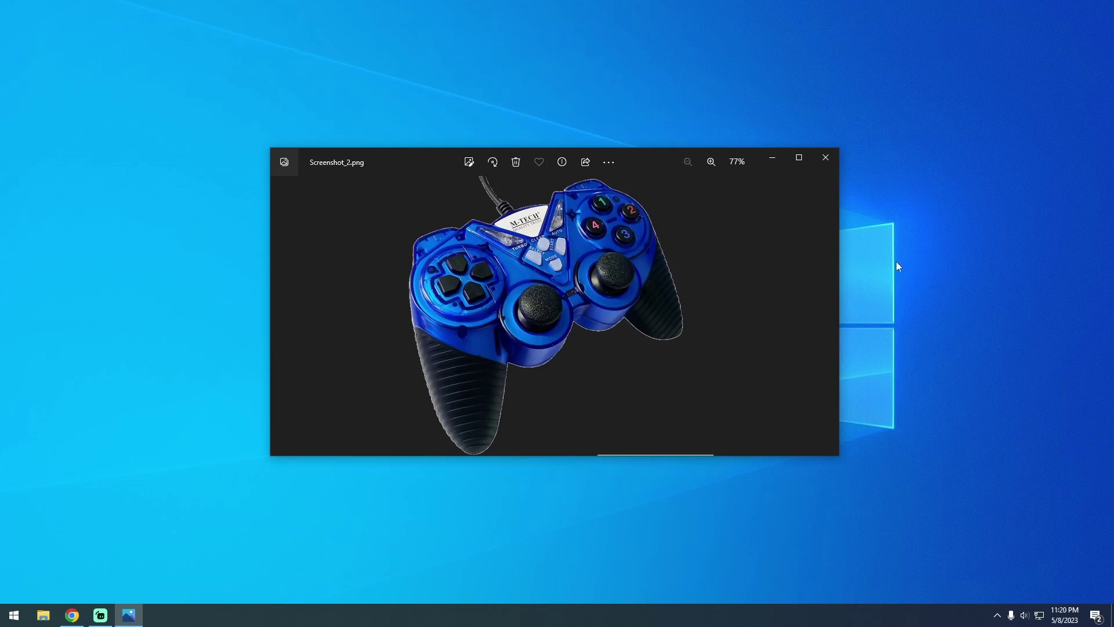
# - Switch to Chrome, download the X360CE version for all games from x360ce.com, and show the downloaded x360ce.zip in its folder
pyautogui.click(773, 157)
pyautogui.click(72, 616)
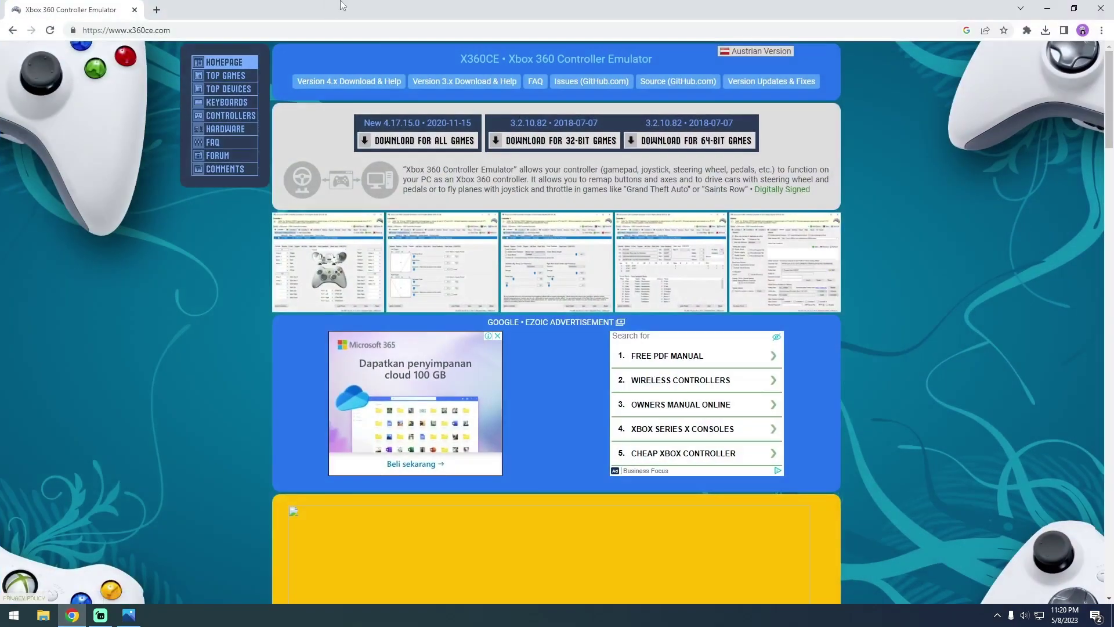
pyautogui.click(170, 31)
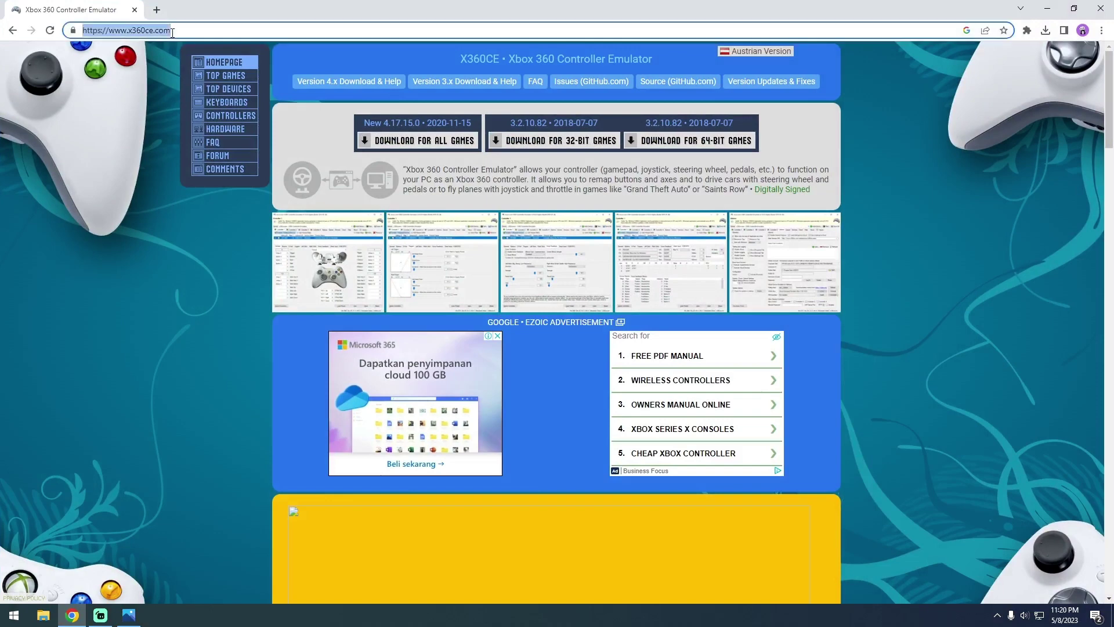
pyautogui.click(424, 145)
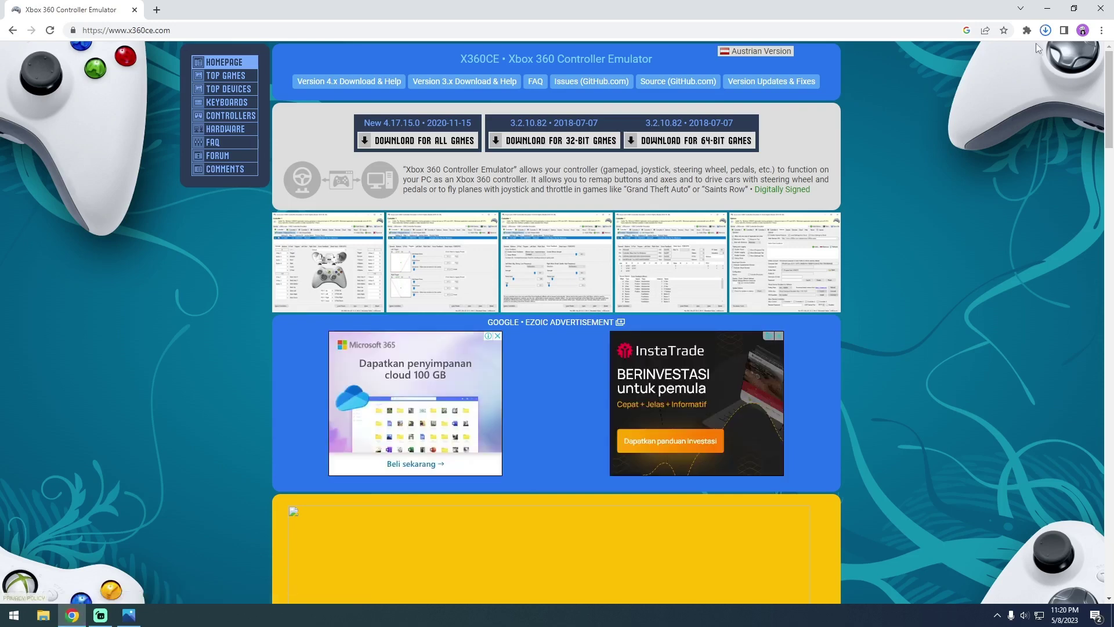
pyautogui.click(1049, 36)
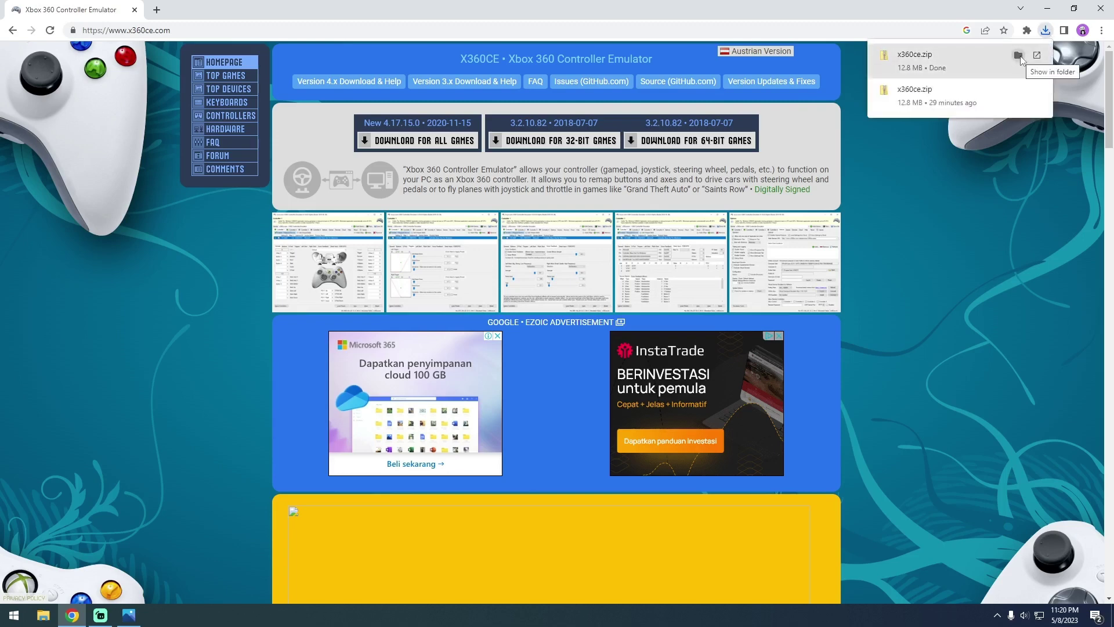
pyautogui.click(1020, 56)
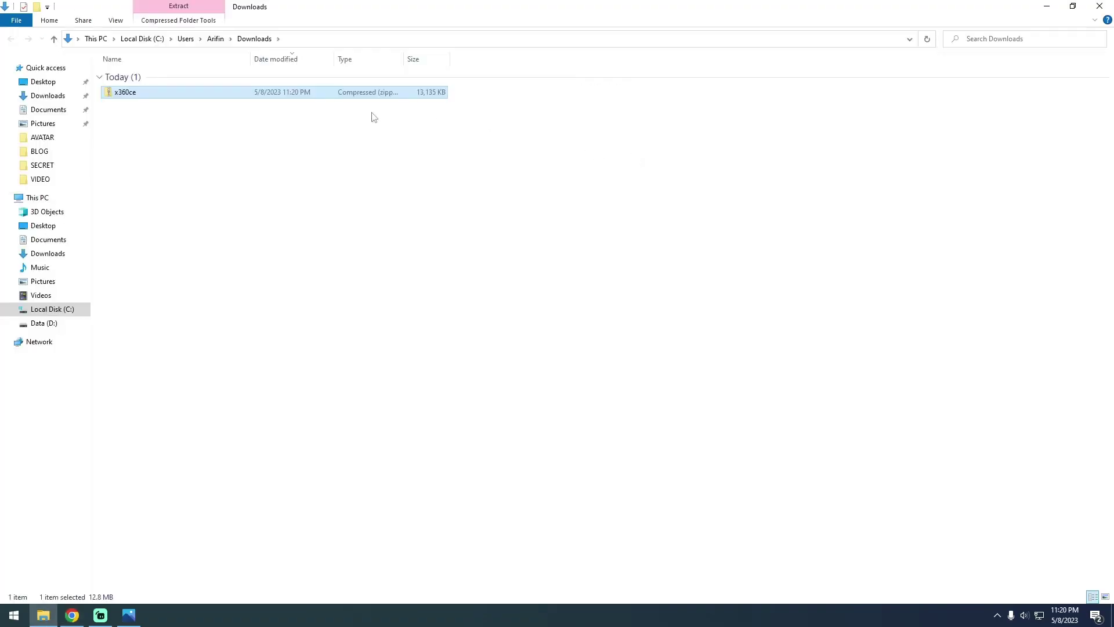
# - Extract the x360ce zip archive with 7-Zip into an x360ce subfolder of Downloads
pyautogui.rightClick(346, 97)
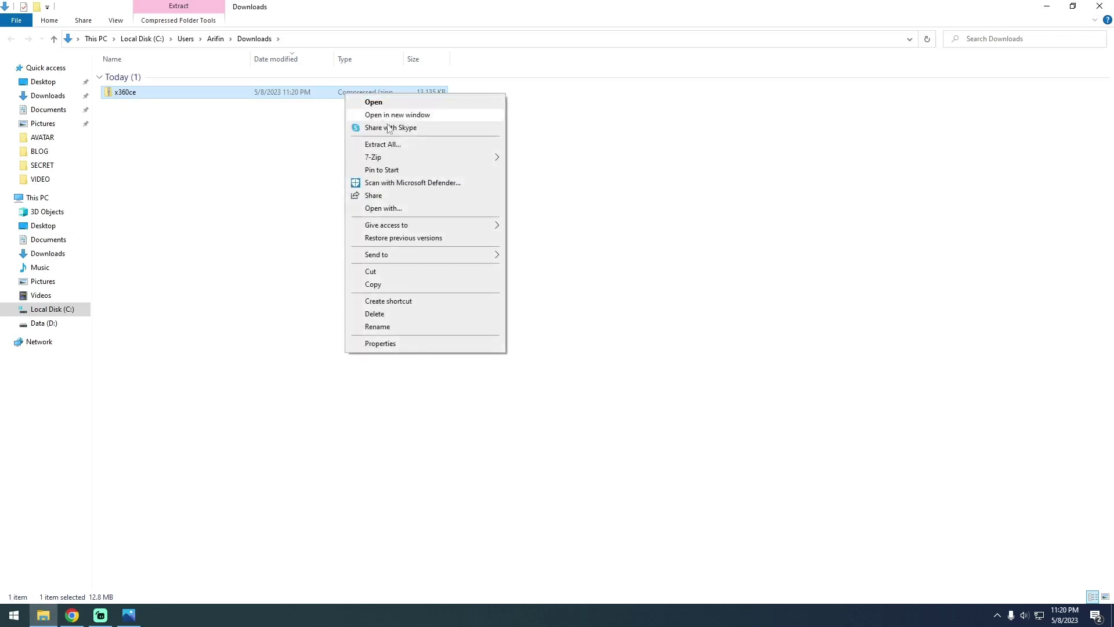
pyautogui.moveTo(417, 163)
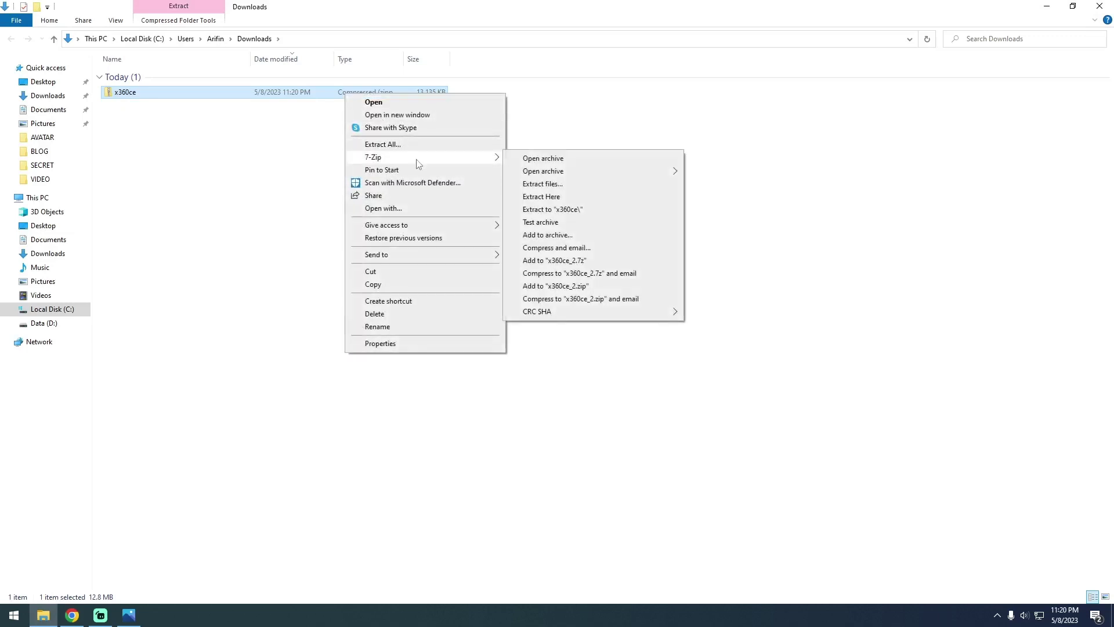
pyautogui.click(542, 184)
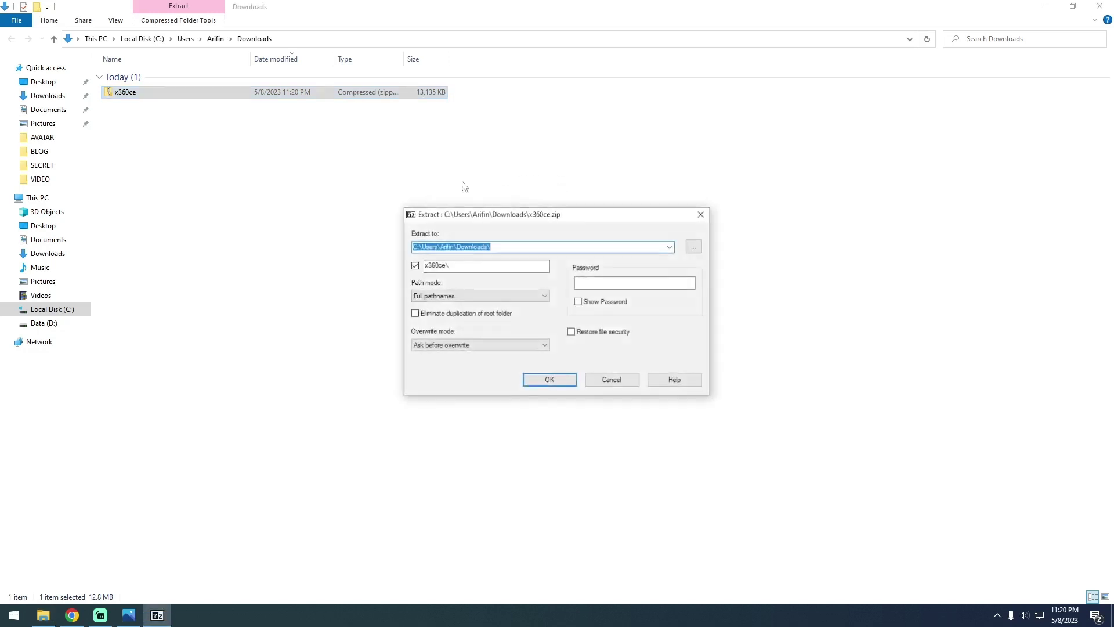
pyautogui.click(551, 382)
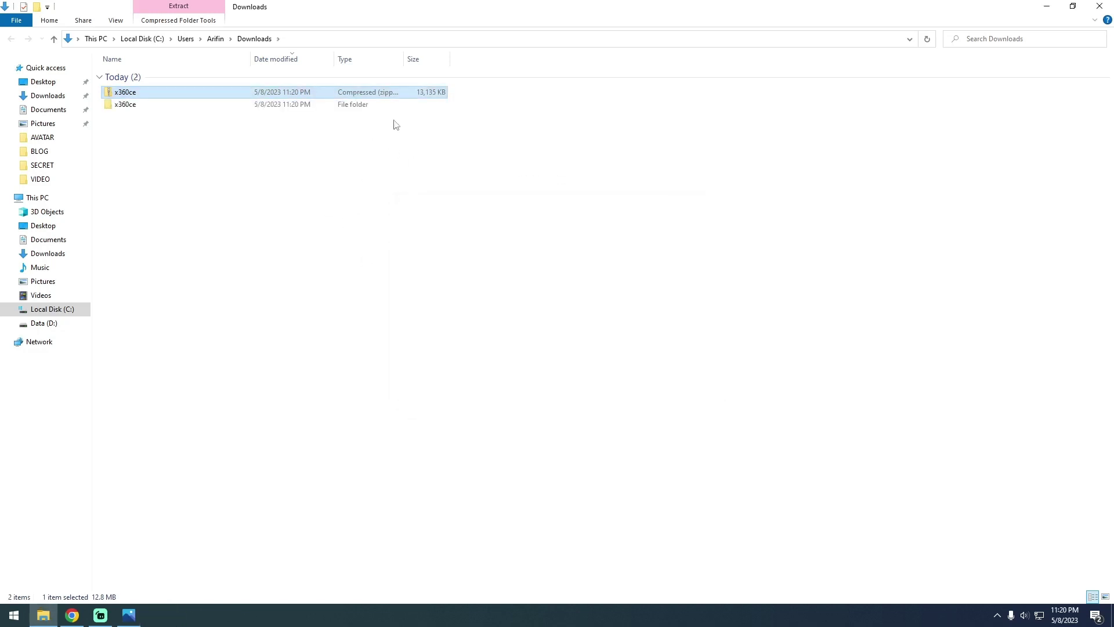
# - Open the extracted x360ce folder and launch the x360ce application
pyautogui.click(304, 105)
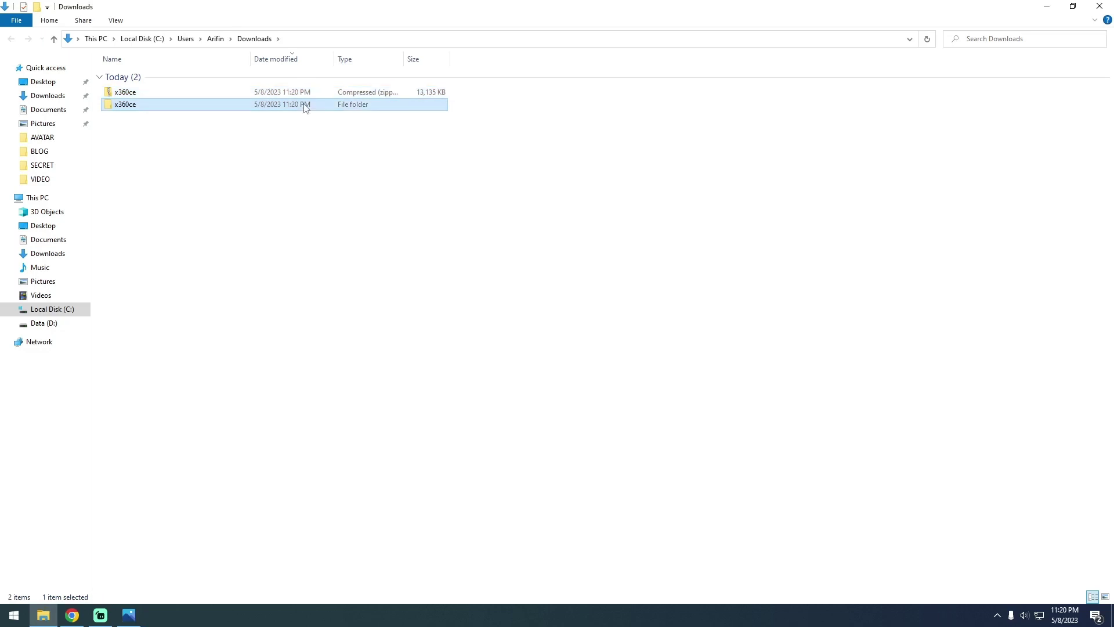
pyautogui.doubleClick(304, 105)
pyautogui.click(192, 80)
pyautogui.rightClick(186, 81)
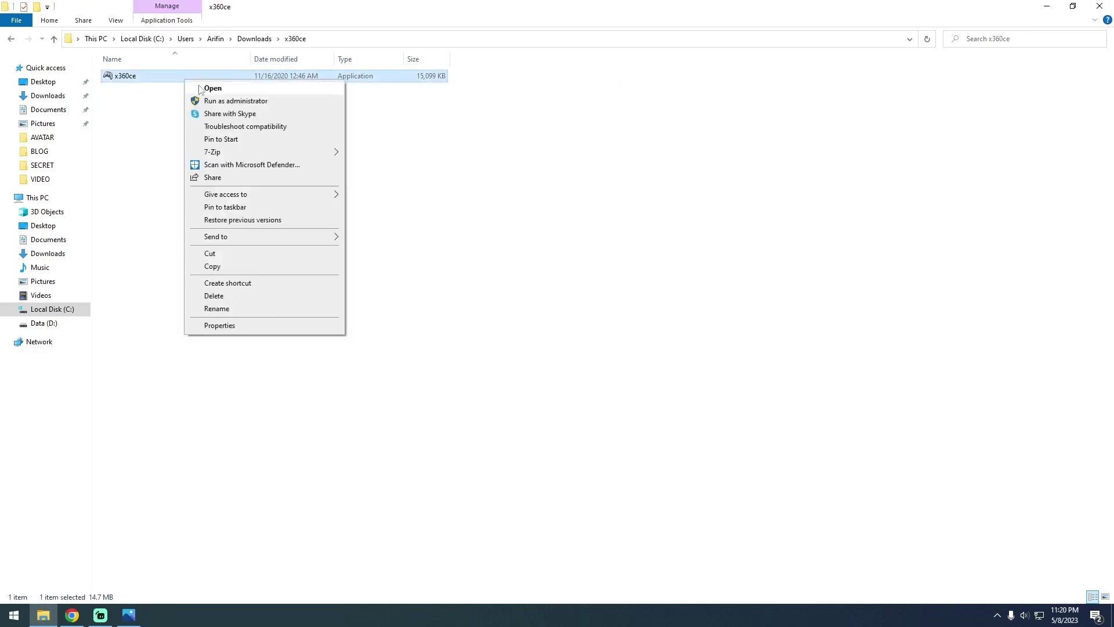
pyautogui.click(212, 88)
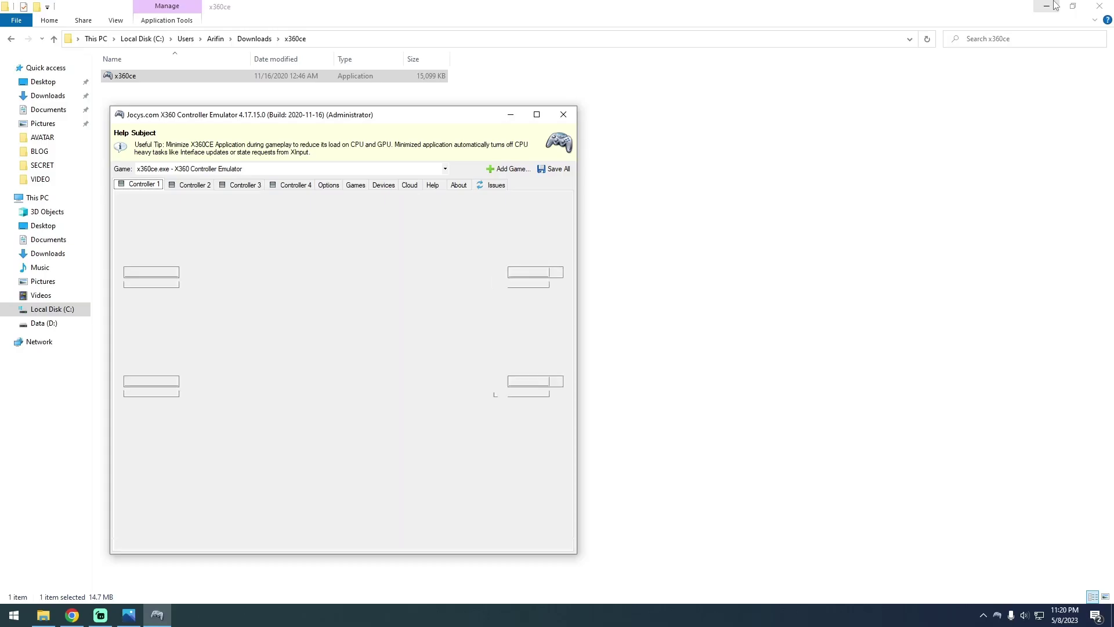
# - Minimize the File Explorer window and move the emulator window to the middle of the desktop
pyautogui.click(1048, 8)
pyautogui.click(1055, 7)
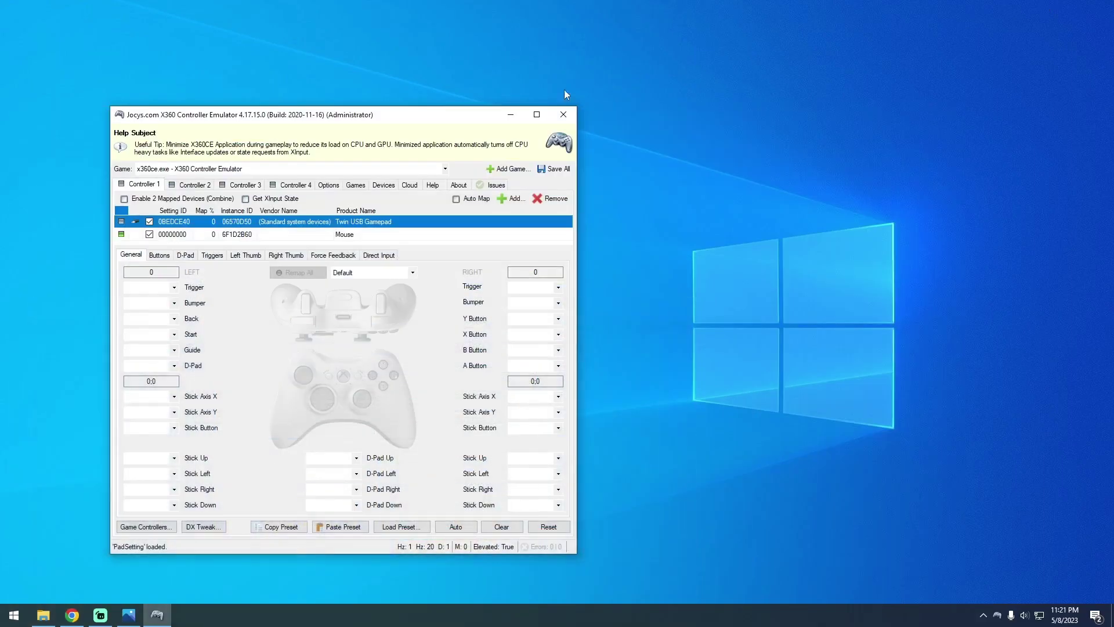
pyautogui.moveTo(443, 112); pyautogui.dragTo(650, 94)
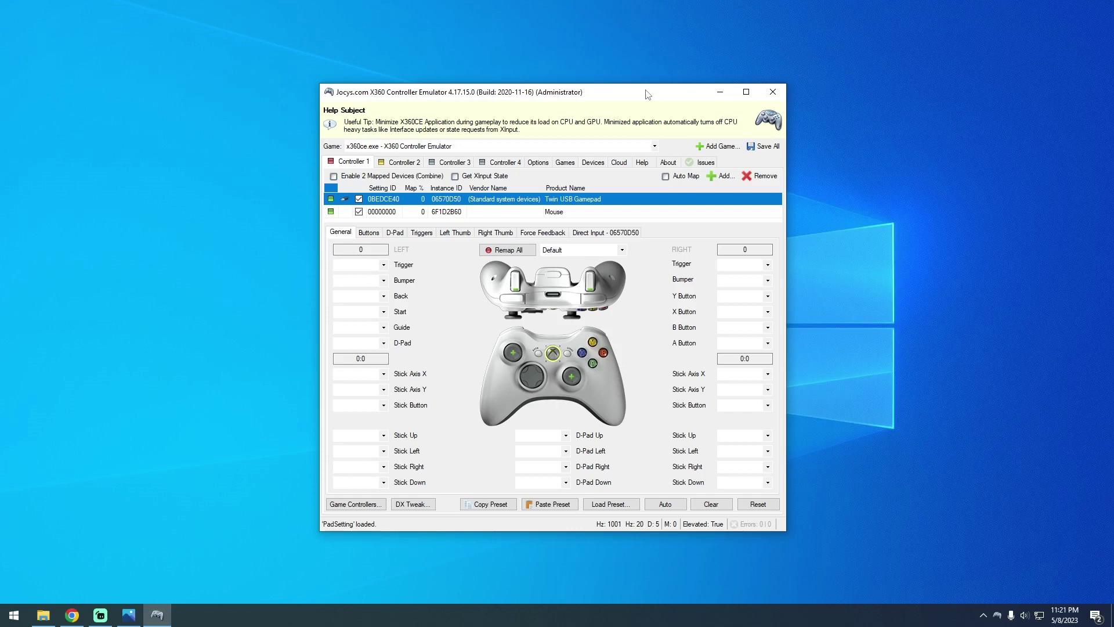
pyautogui.moveTo(647, 94); pyautogui.dragTo(636, 94)
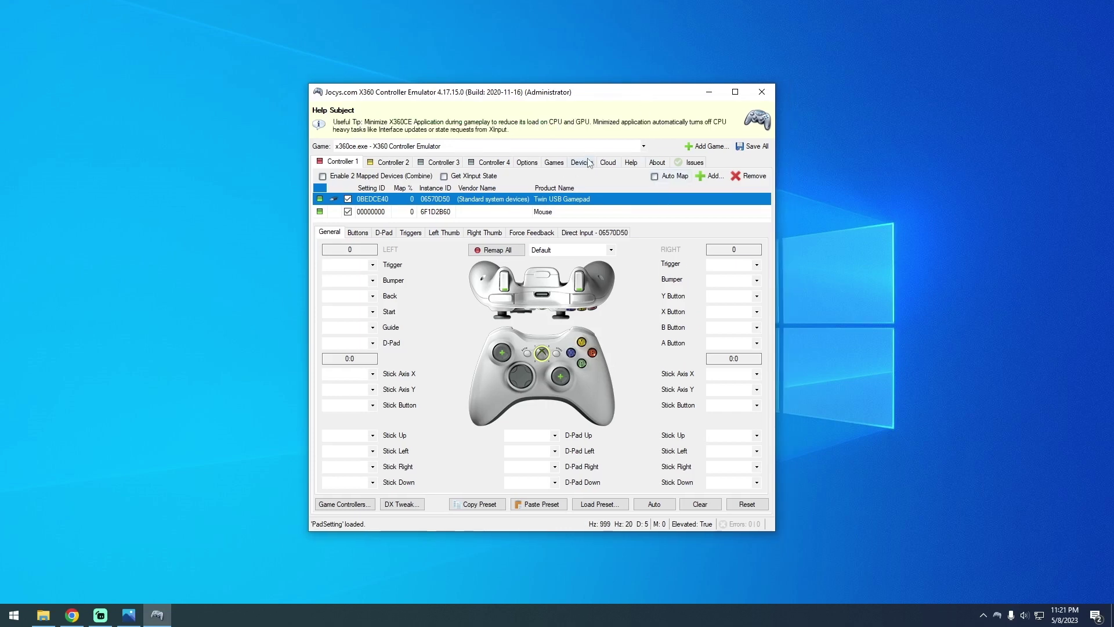
# - In the device mapping for Controller 1, deselect the Keyboard and Mouse entries and add the selected device
pyautogui.click(715, 177)
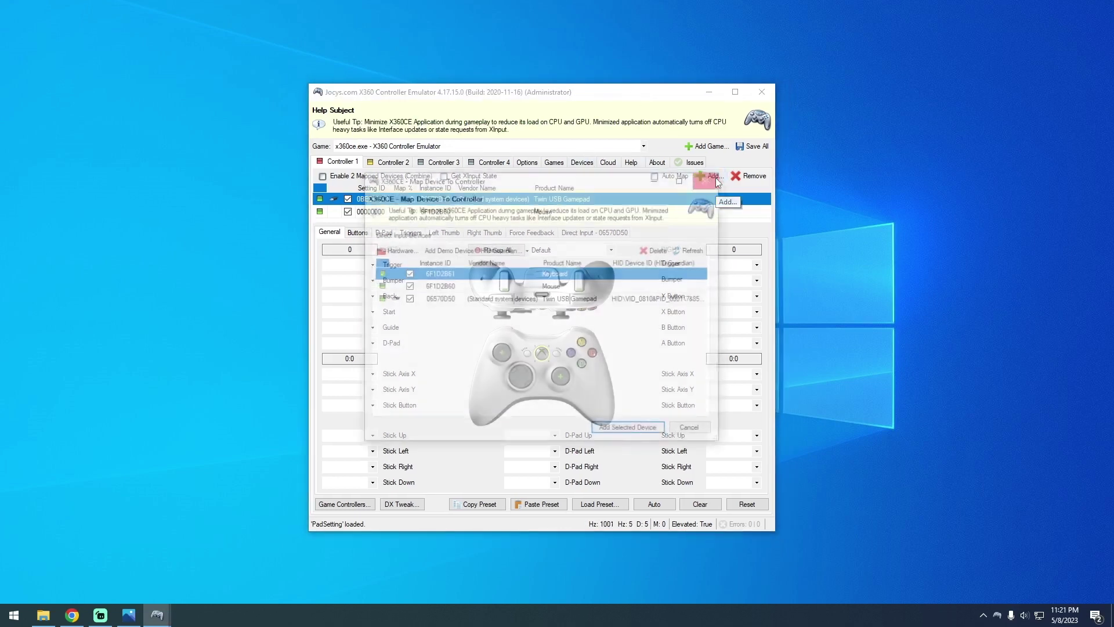
pyautogui.click(407, 273)
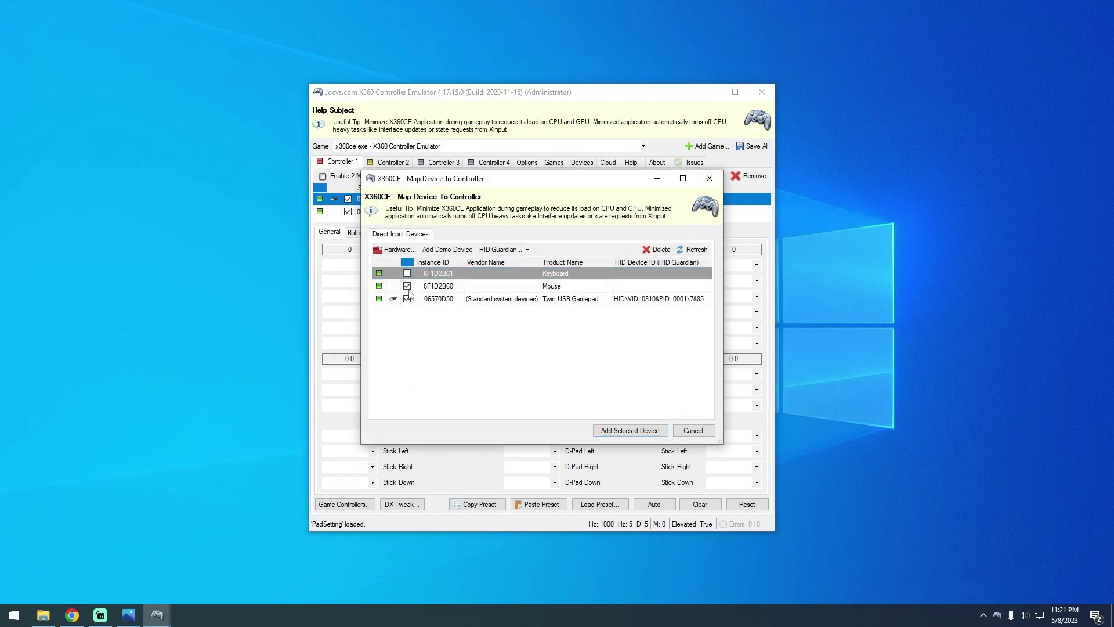
pyautogui.click(408, 291)
pyautogui.click(628, 431)
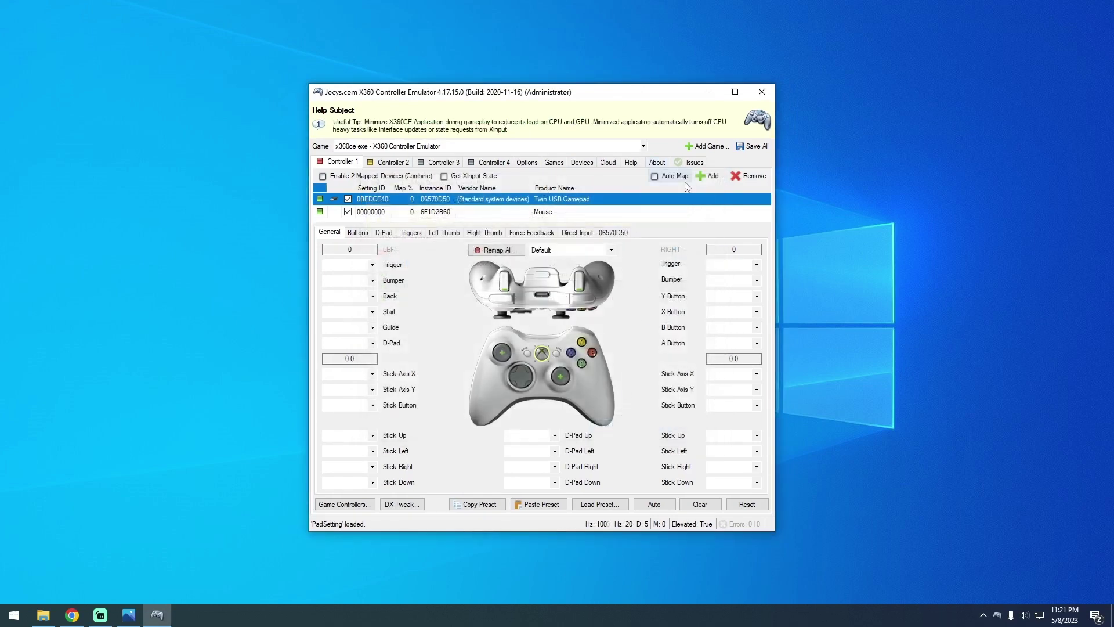
# - Check the emulator's Issues list for any reported problems
pyautogui.moveTo(638, 95); pyautogui.dragTo(634, 95)
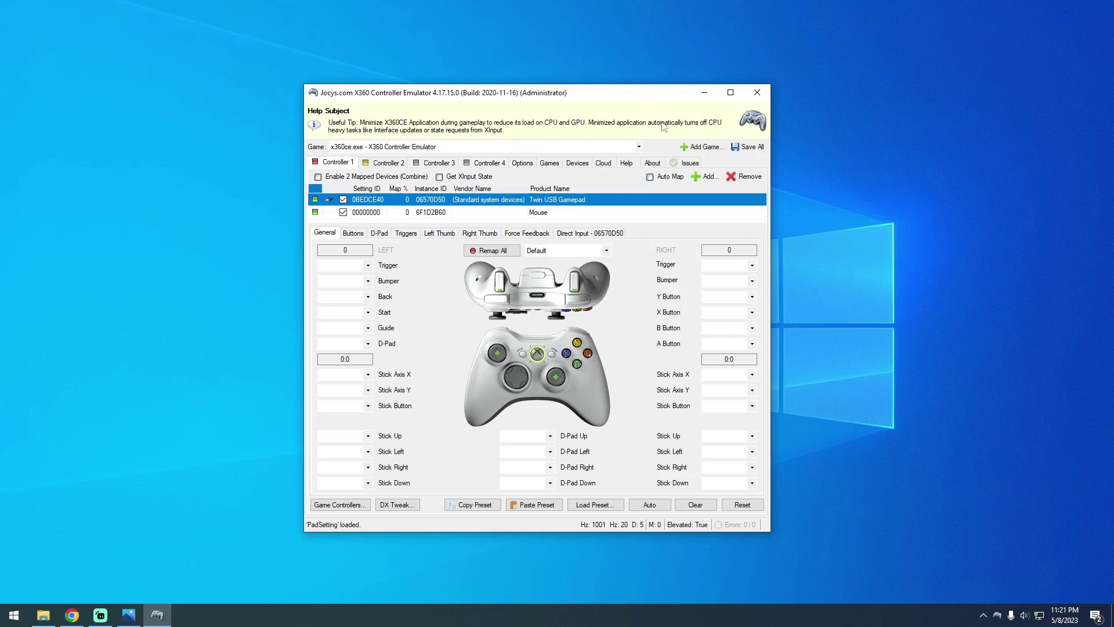
pyautogui.moveTo(651, 99); pyautogui.dragTo(660, 101)
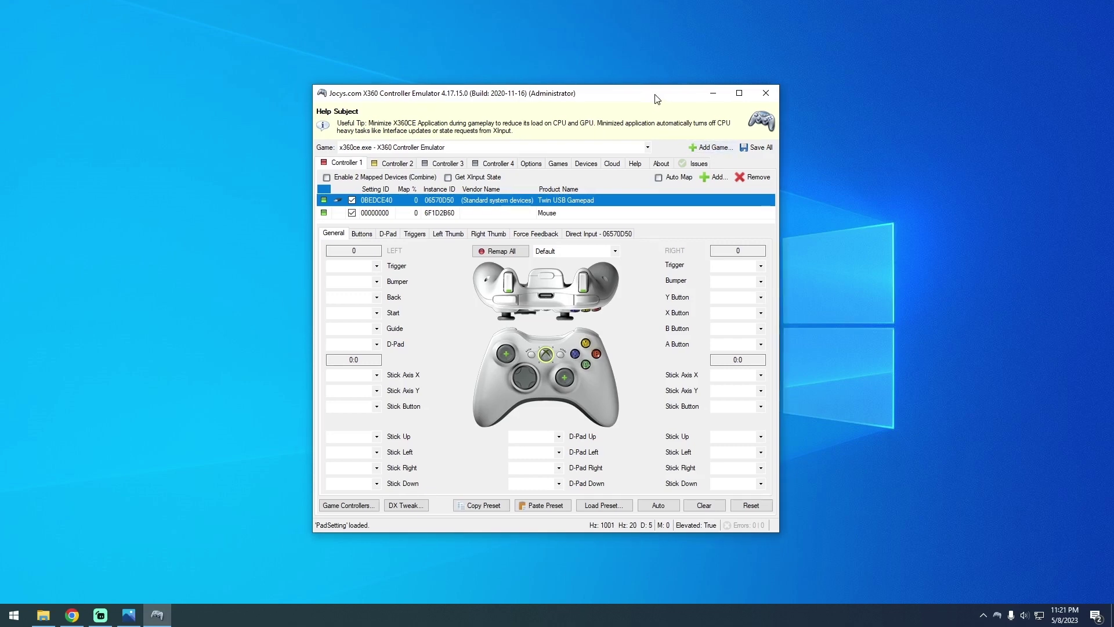
pyautogui.click(697, 165)
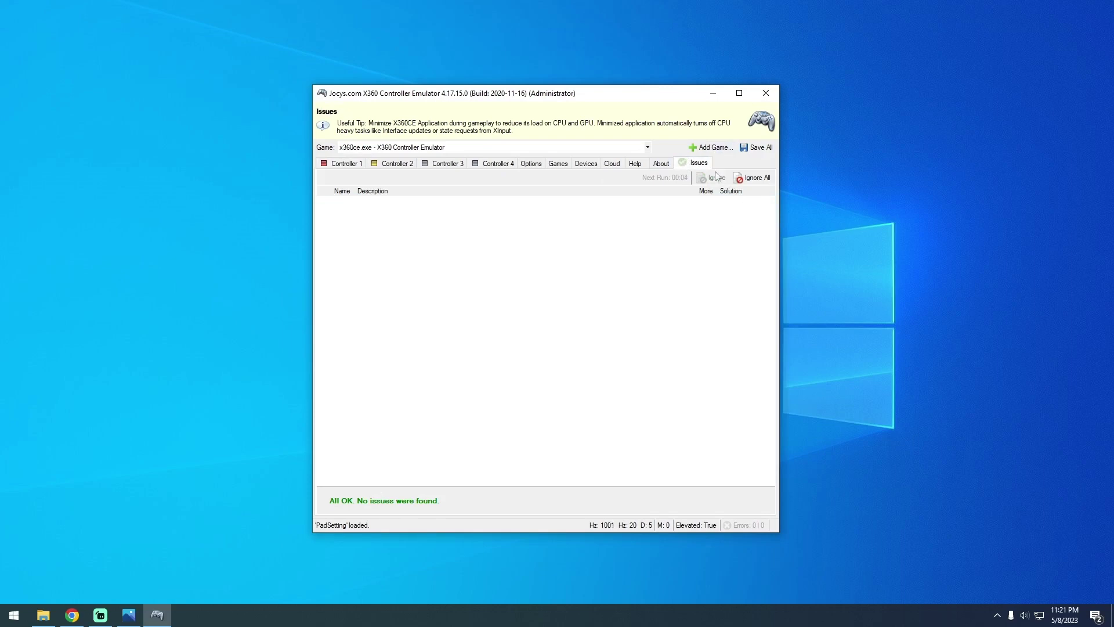
pyautogui.moveTo(617, 97)
pyautogui.mouseDown()
pyautogui.moveTo(595, 101)
pyautogui.moveTo(606, 99)
pyautogui.mouseUp()
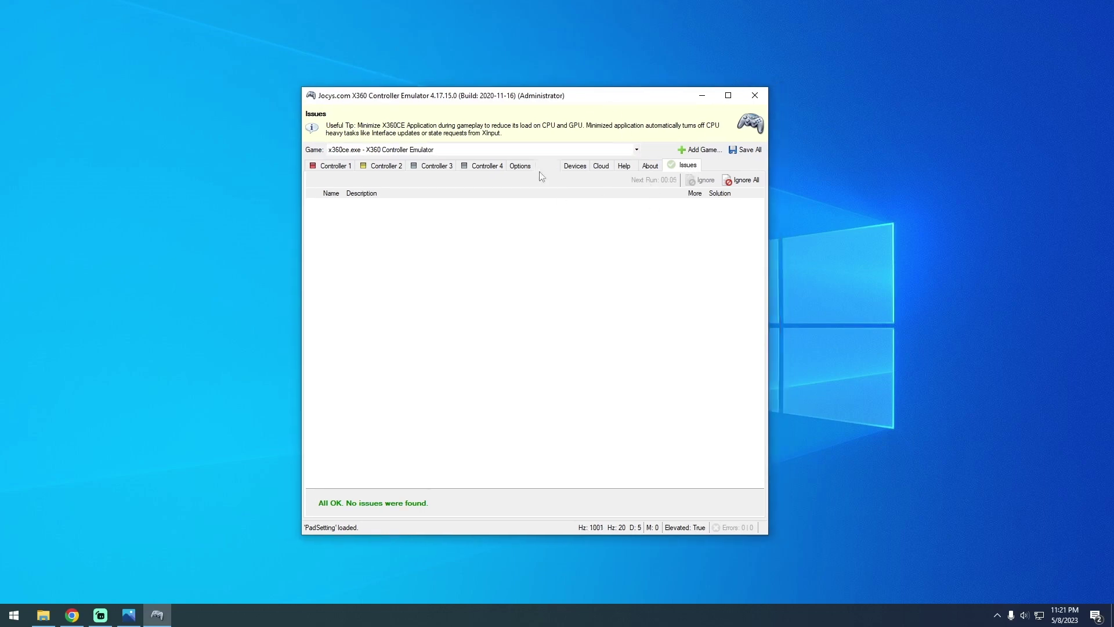
# - Fill all Controller 1 settings automatically for the Twin USB Gamepad and confirm
pyautogui.click(334, 166)
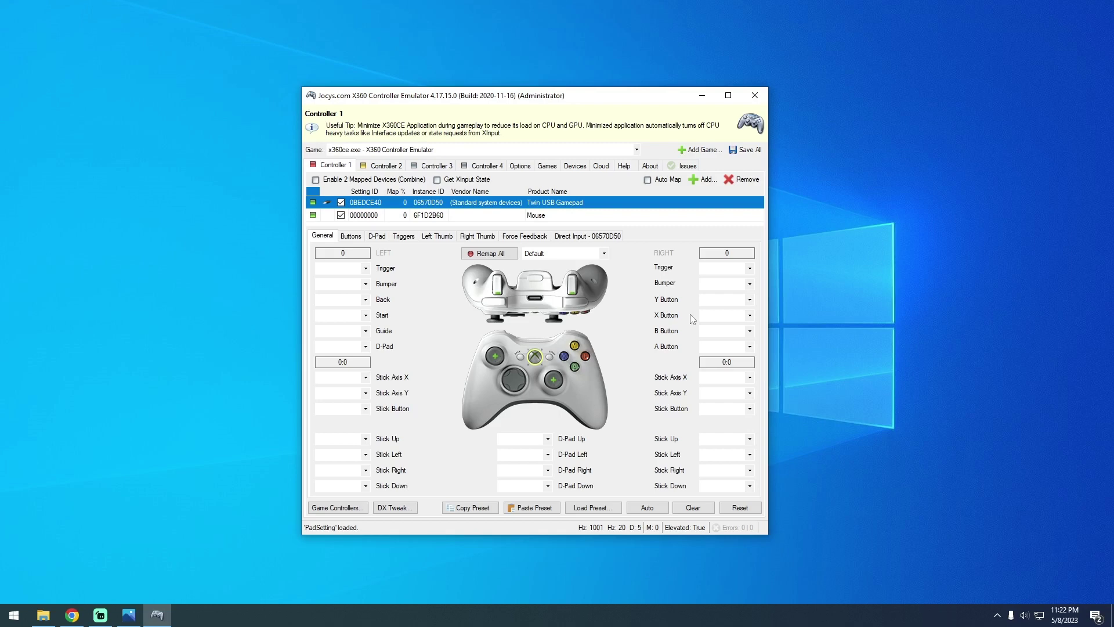
pyautogui.click(644, 513)
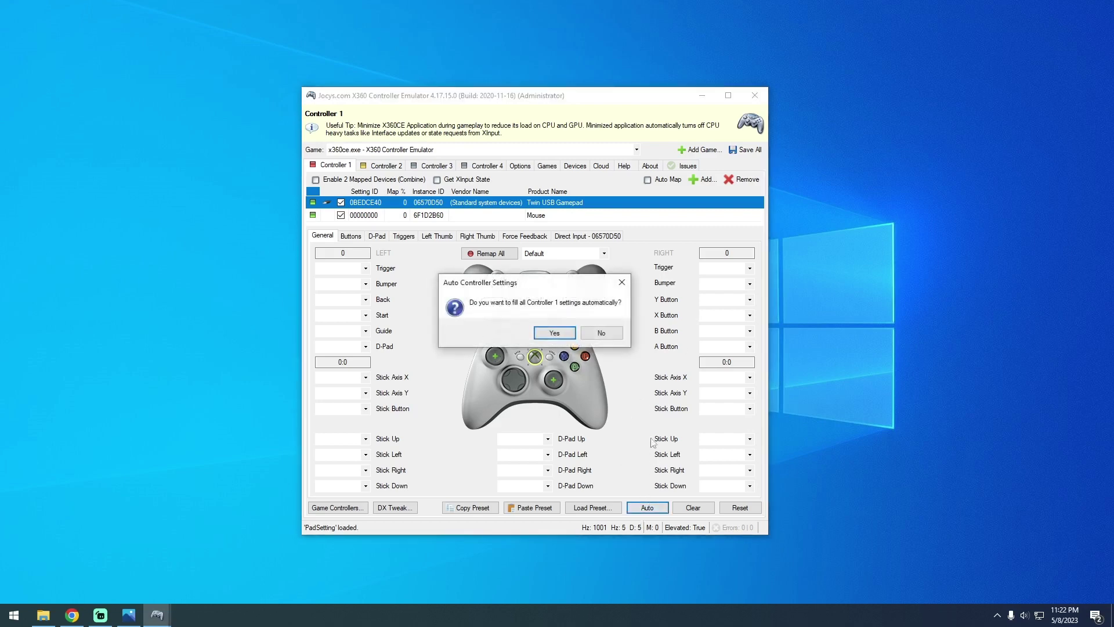
pyautogui.click(555, 333)
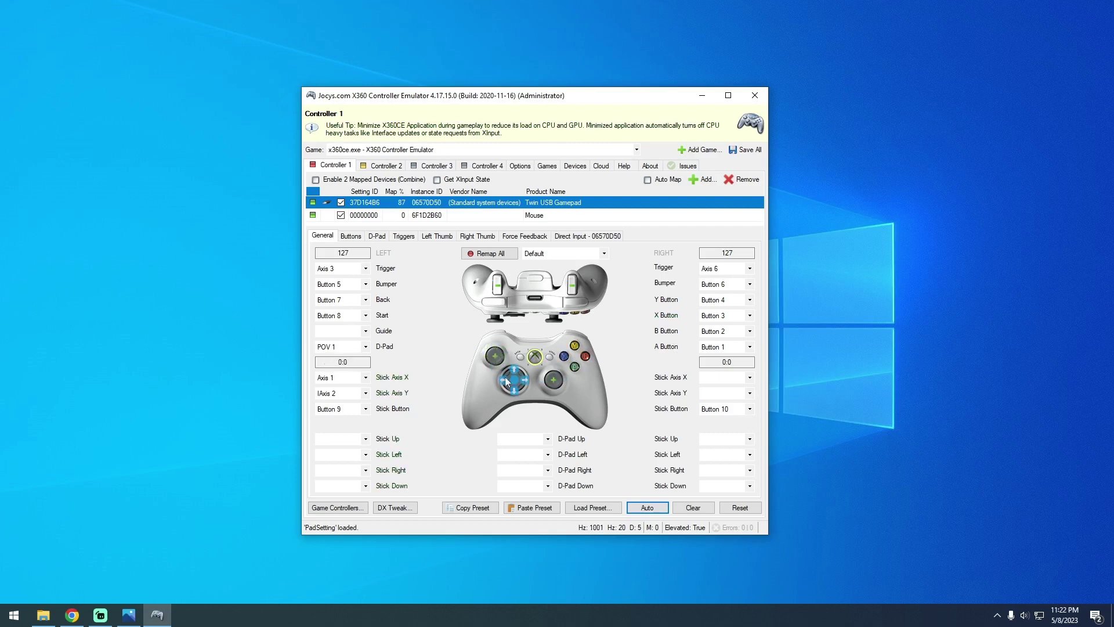
# - Record the left and right stick buttons as Button 11 and Button 12, and the left and right triggers as Button 7 and Button 8
pyautogui.click(496, 361)
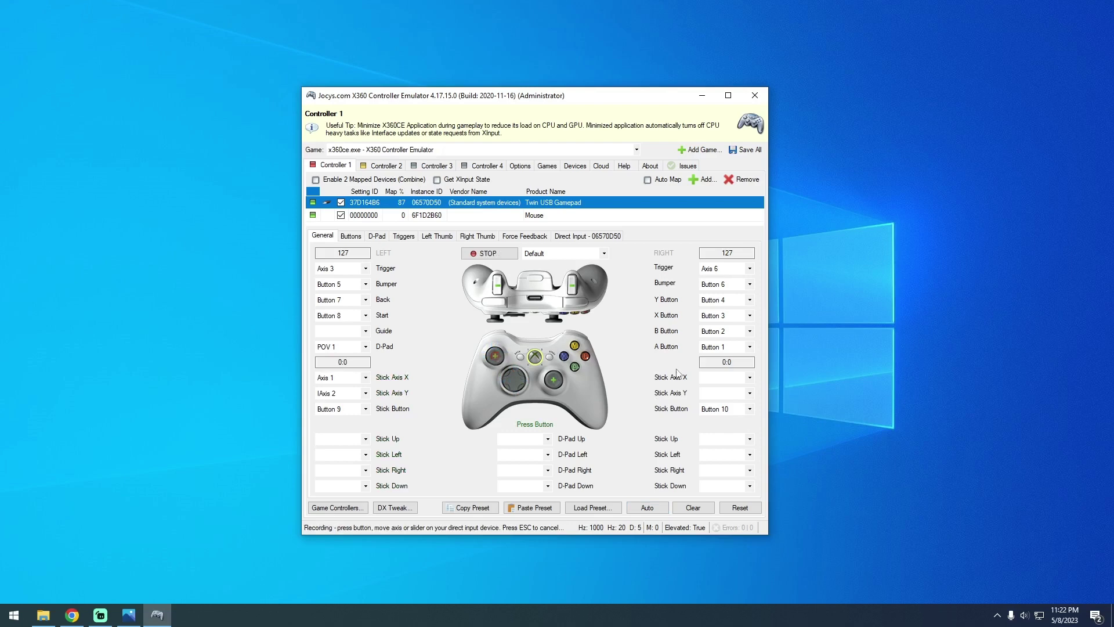
pyautogui.click(551, 380)
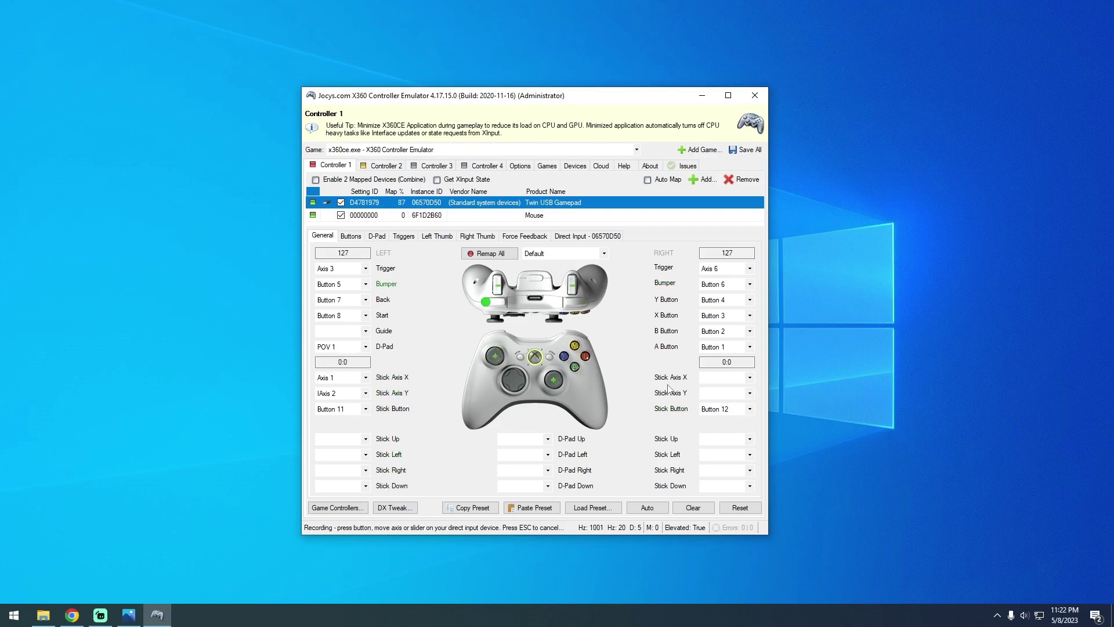
pyautogui.click(498, 285)
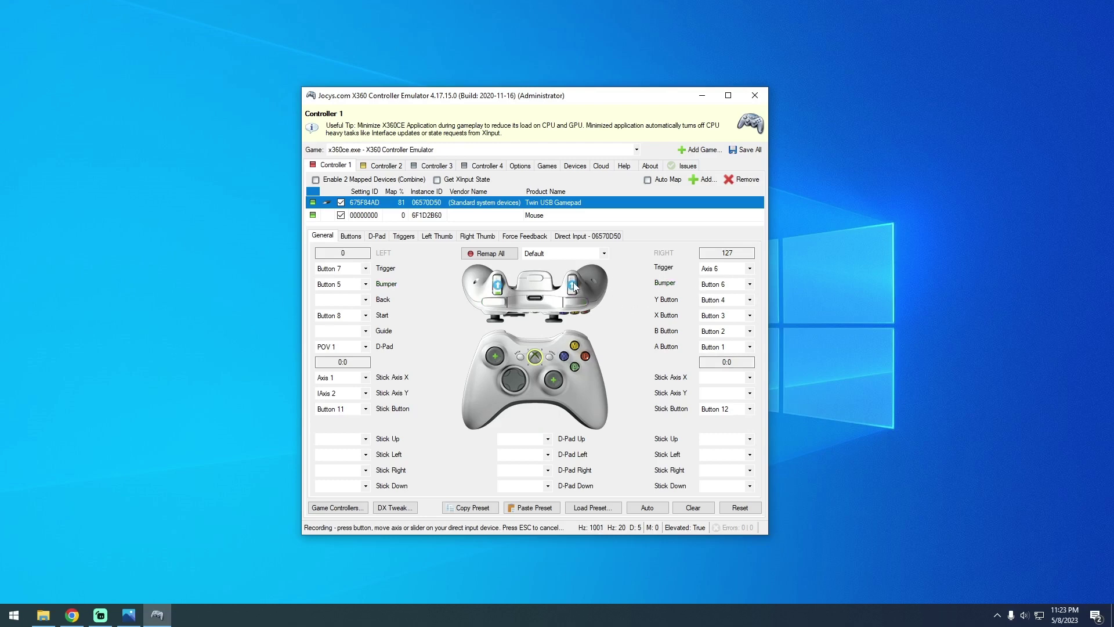
pyautogui.click(574, 282)
# - Map Y, X, A, Back and Start to Buttons 1, 4, 3, 9 and 10 and the right stick to Axis 6 and IAxis 3, and save all
pyautogui.click(562, 356)
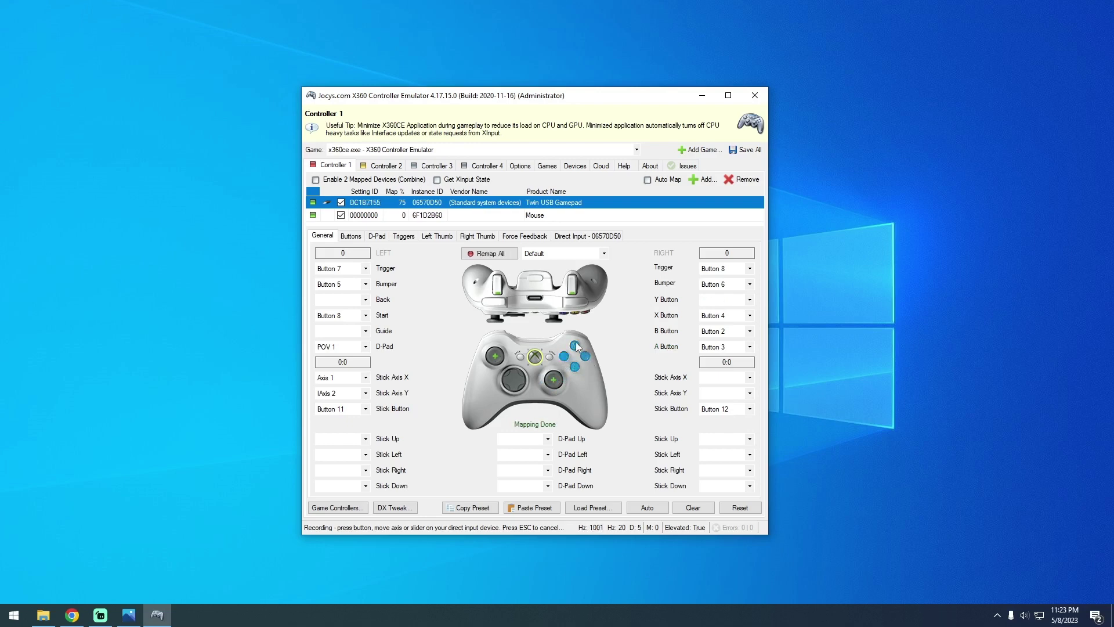
pyautogui.click(576, 342)
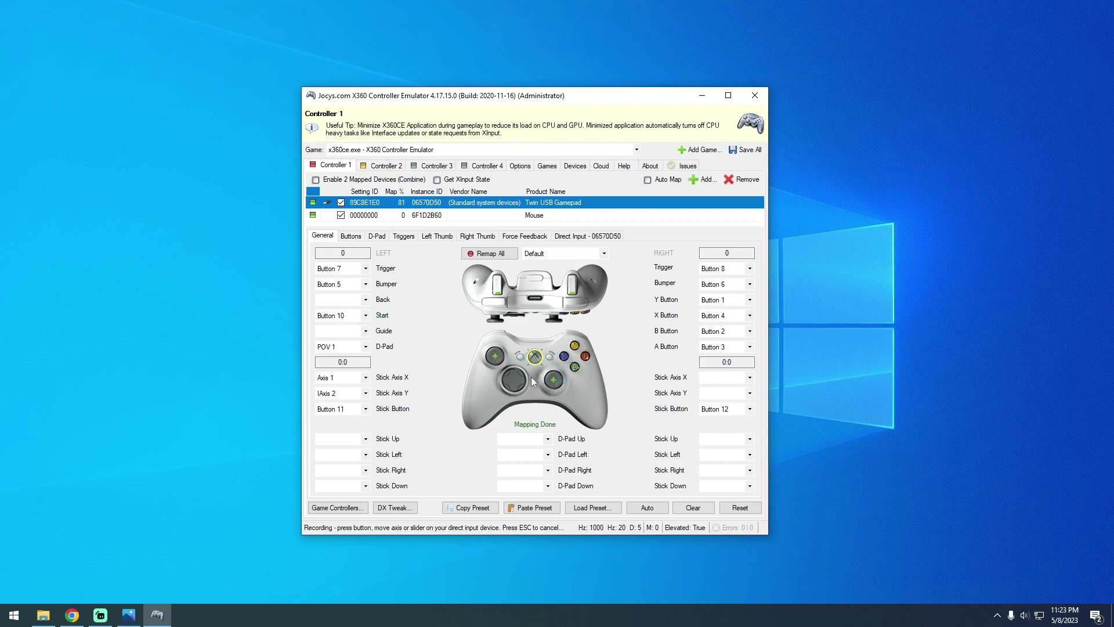
pyautogui.click(520, 358)
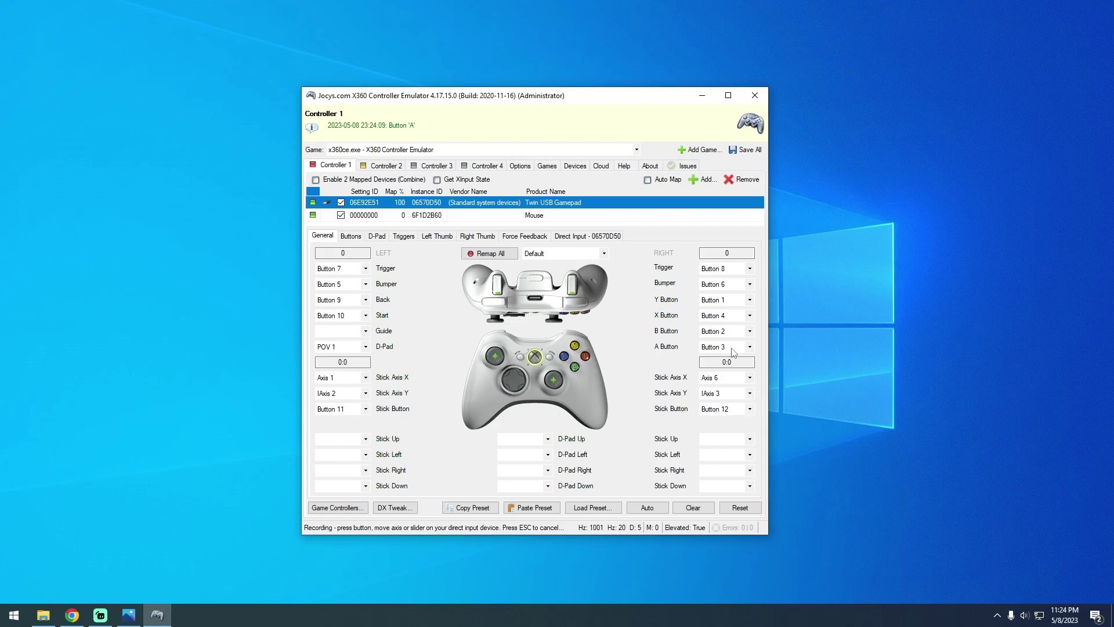
pyautogui.click(745, 150)
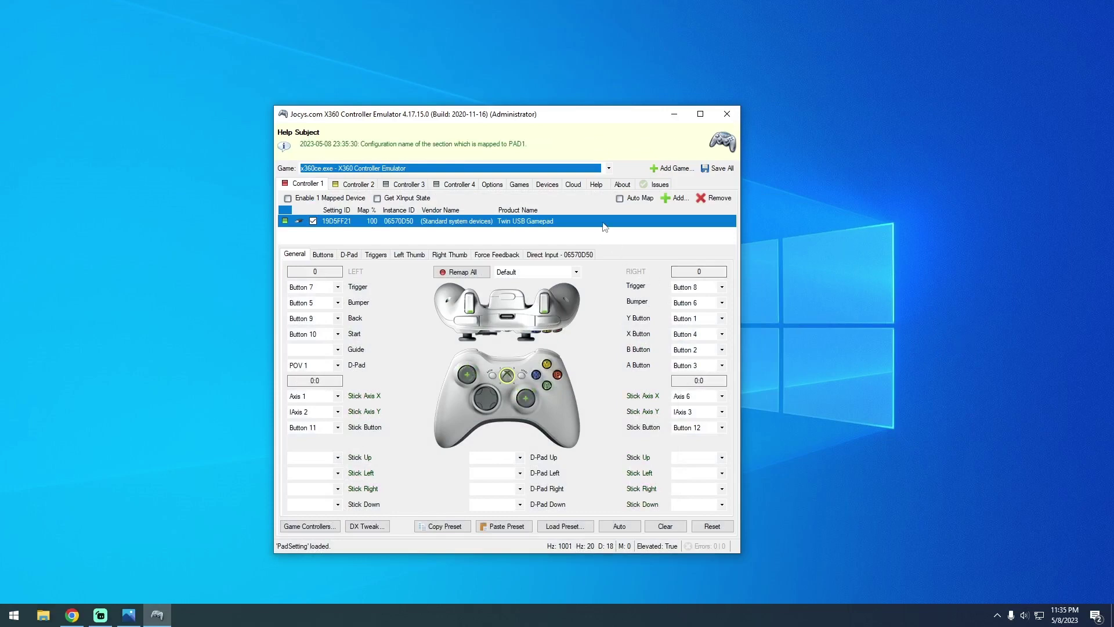
# - Enable the mapped Twin USB Gamepad for Controller 1 and minimize the emulator window
pyautogui.click(427, 223)
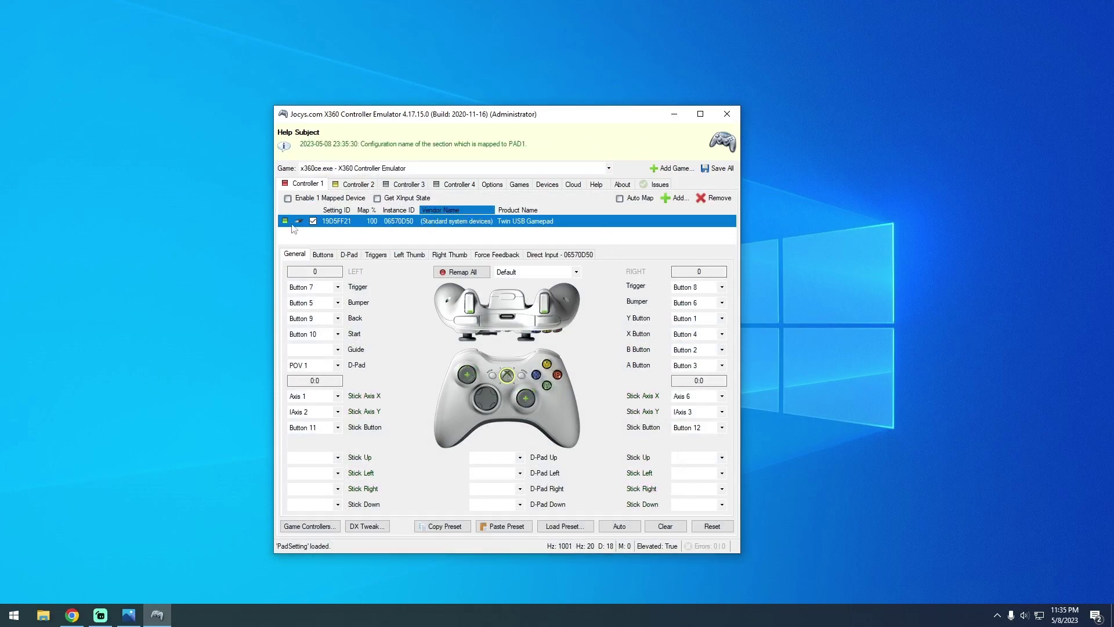
pyautogui.click(314, 222)
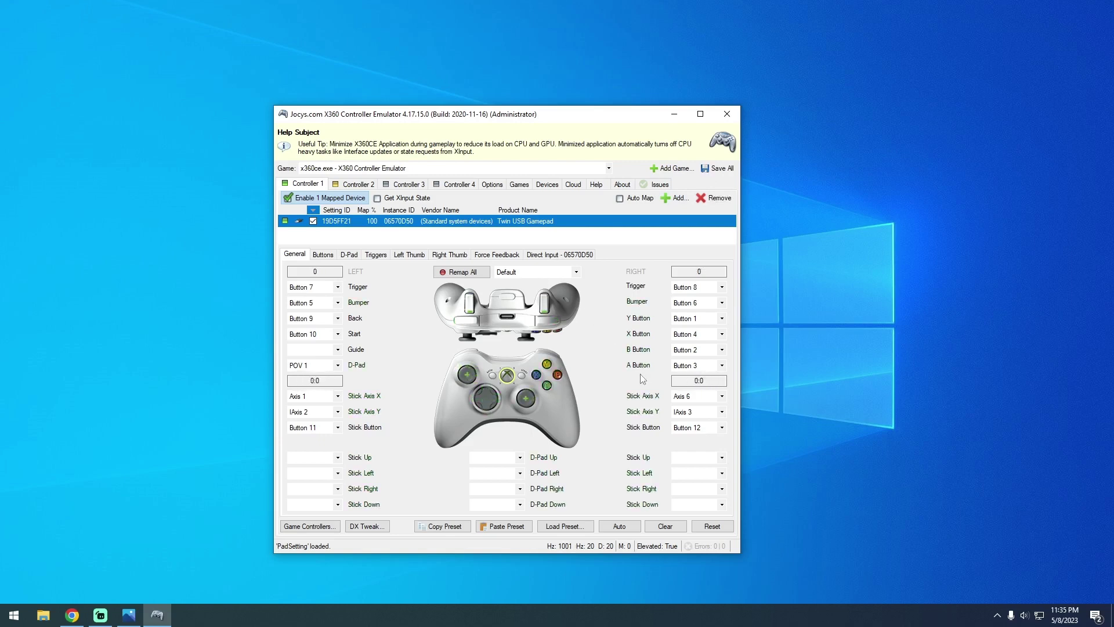
pyautogui.click(674, 113)
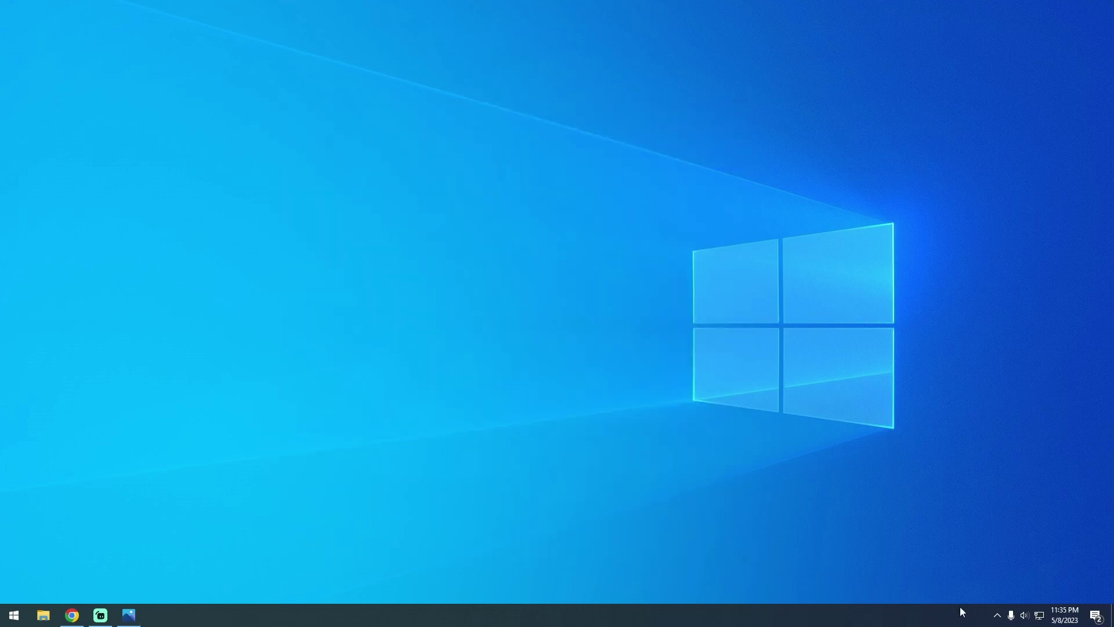
pyautogui.click(997, 616)
pyautogui.click(998, 616)
# - Find and open Tower of Fantasy, launch the game from its launcher, and close the Sneak Peek Versi 2.5 news announcement
pyautogui.click(5, 618)
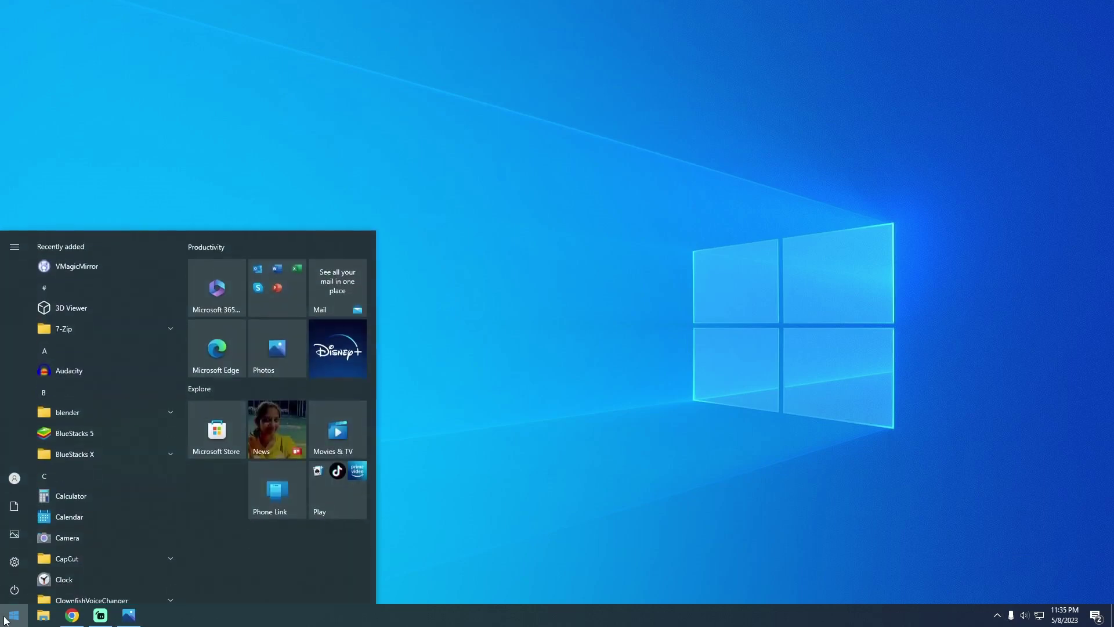
pyautogui.write('to')
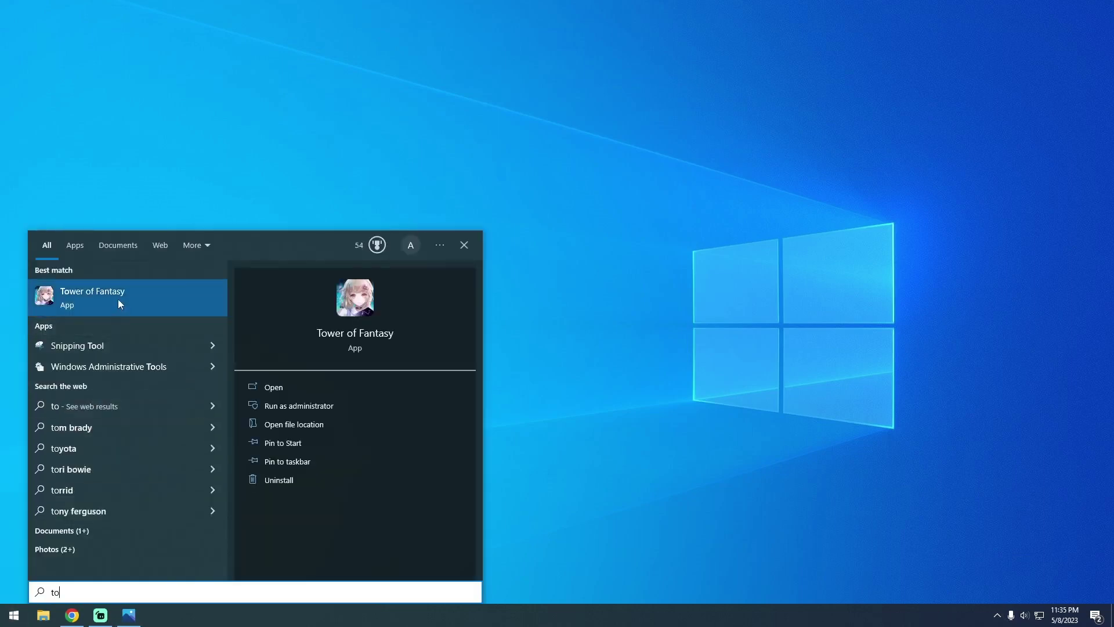
pyautogui.click(118, 303)
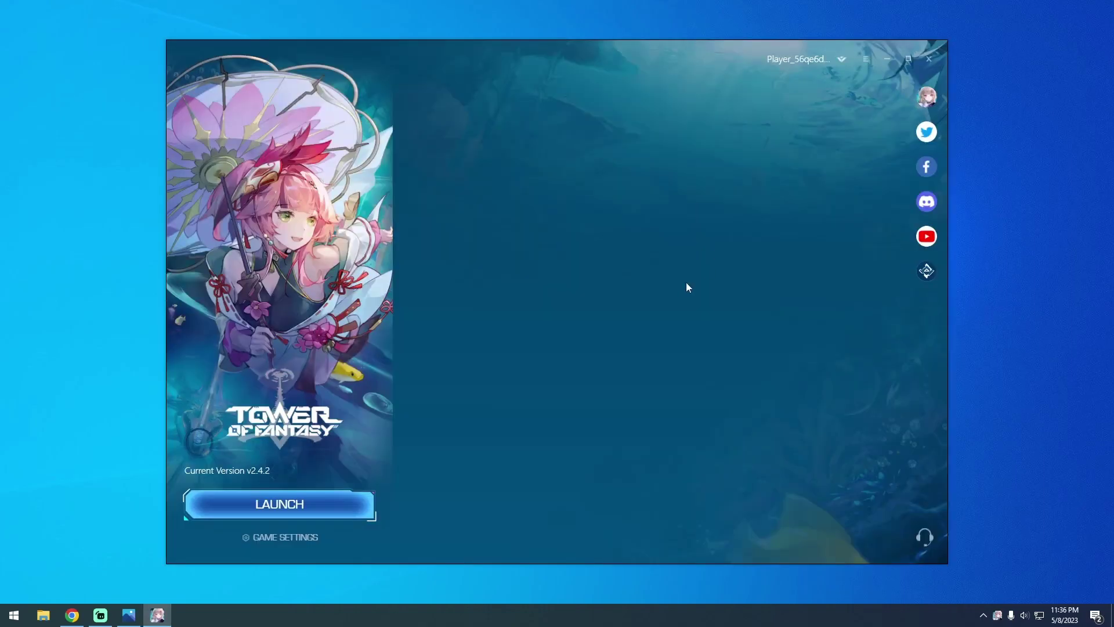
pyautogui.click(358, 500)
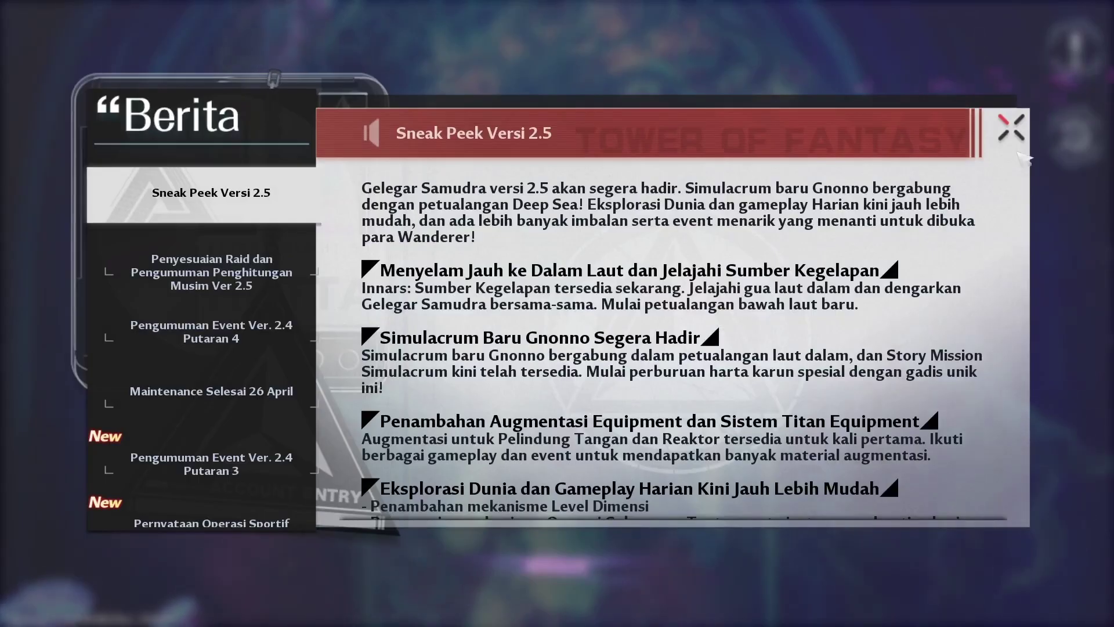
pyautogui.click(1016, 134)
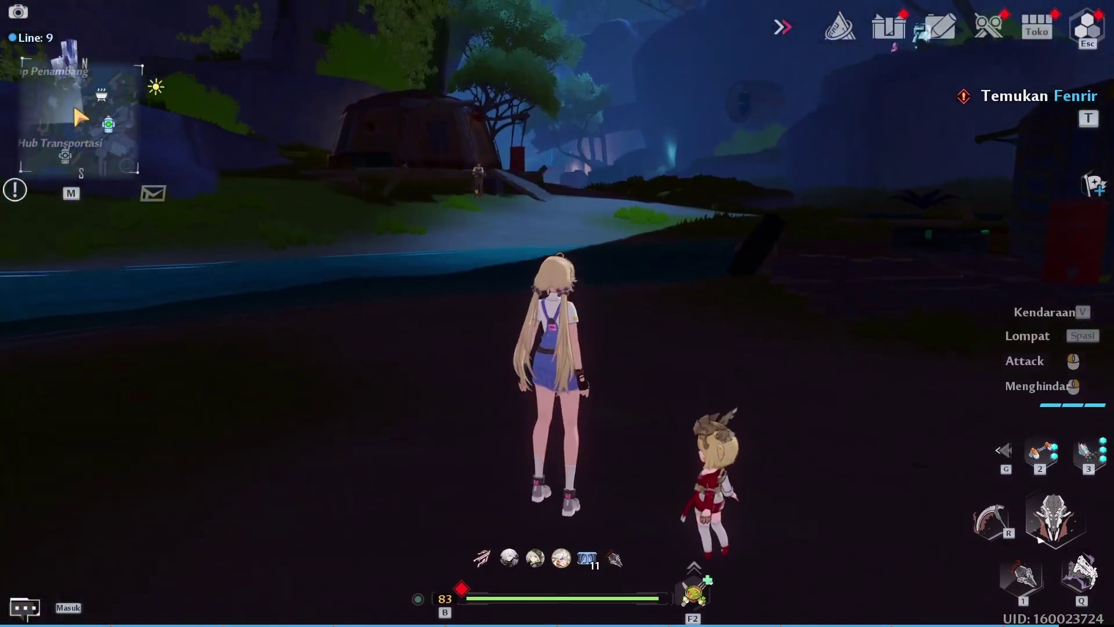
# - Examine the controller button assignments in the game's Kontrol settings and return to the game world
pyautogui.press('Escape')
pyautogui.click(1001, 374)
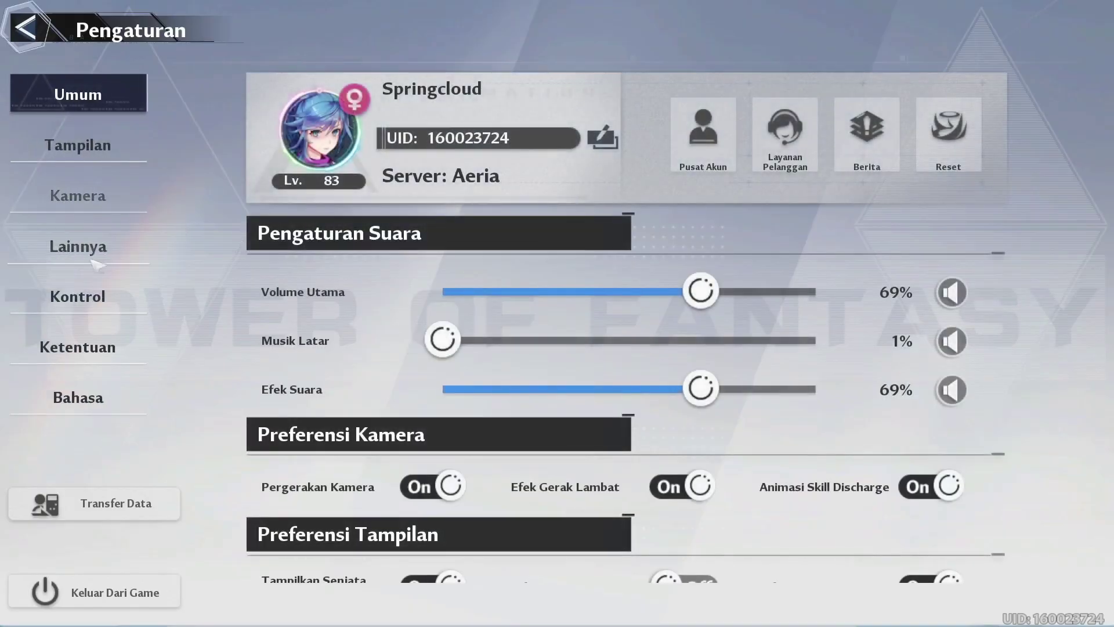
pyautogui.click(96, 293)
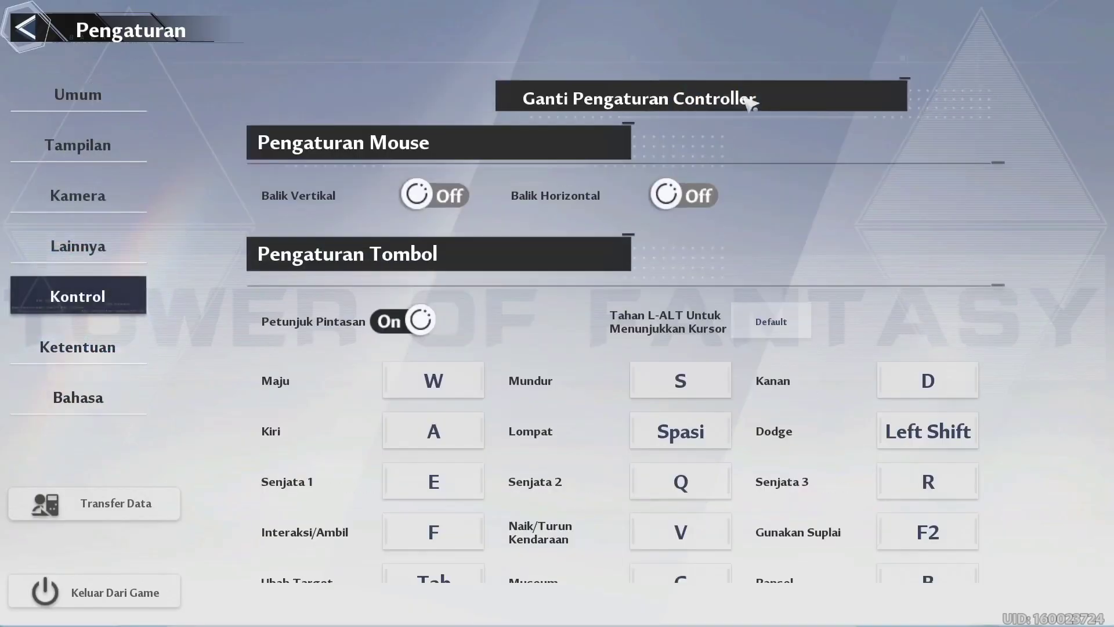
pyautogui.click(744, 100)
pyautogui.scroll(-8, 798, 321)
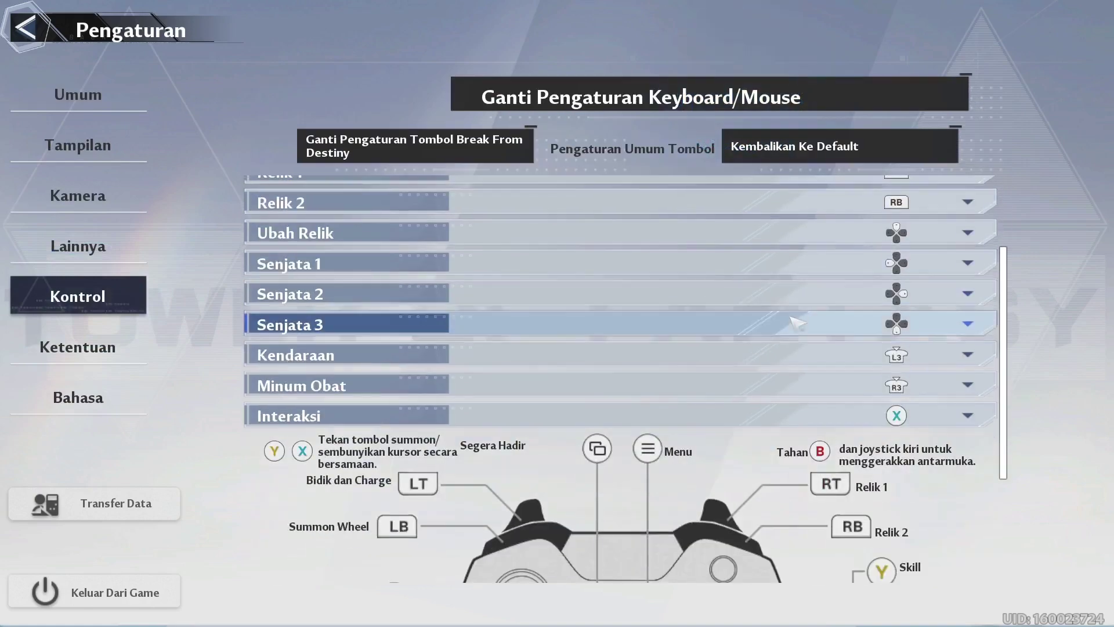
pyautogui.press('Escape')
pyautogui.press('Escape')
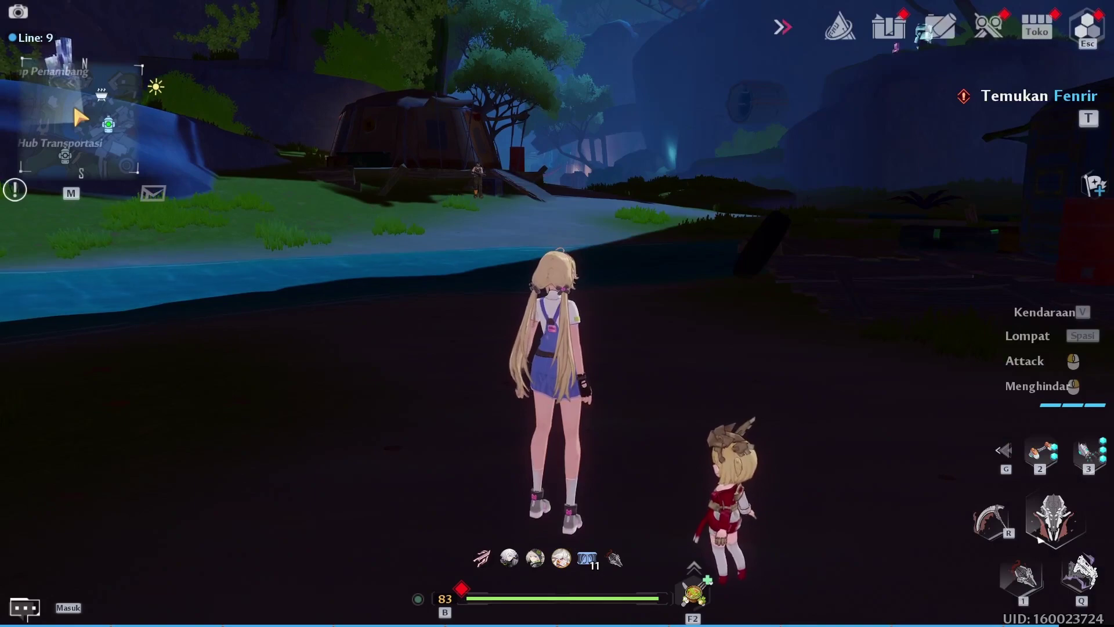
# - Run the character around the game world to test movement with the mapped gamepad
pyautogui.press('w')
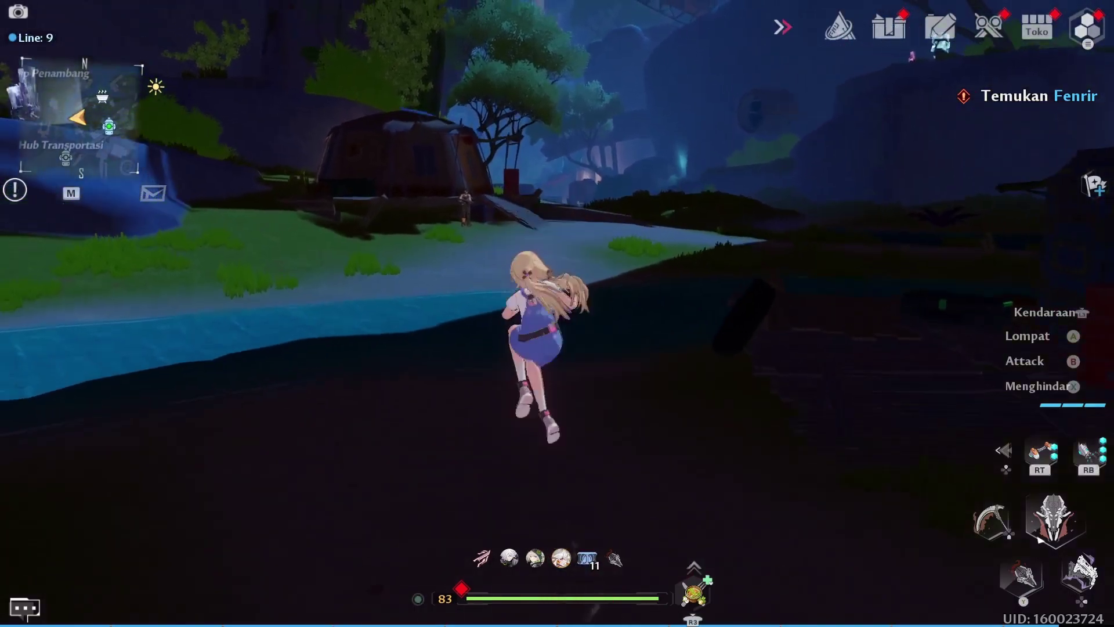
pyautogui.press('w')
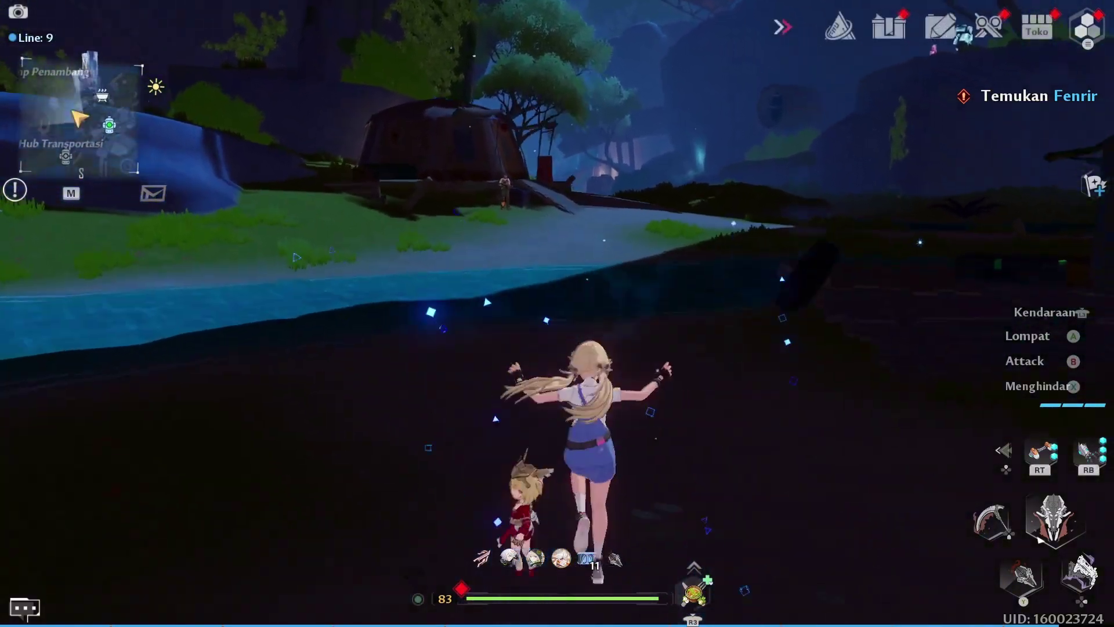
pyautogui.press('w')
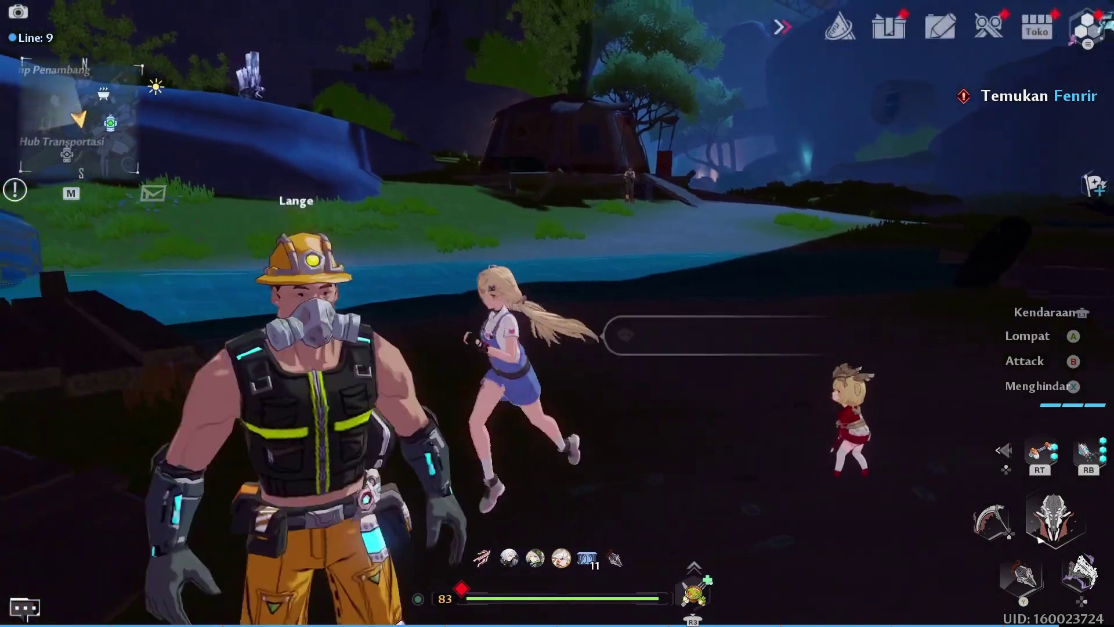